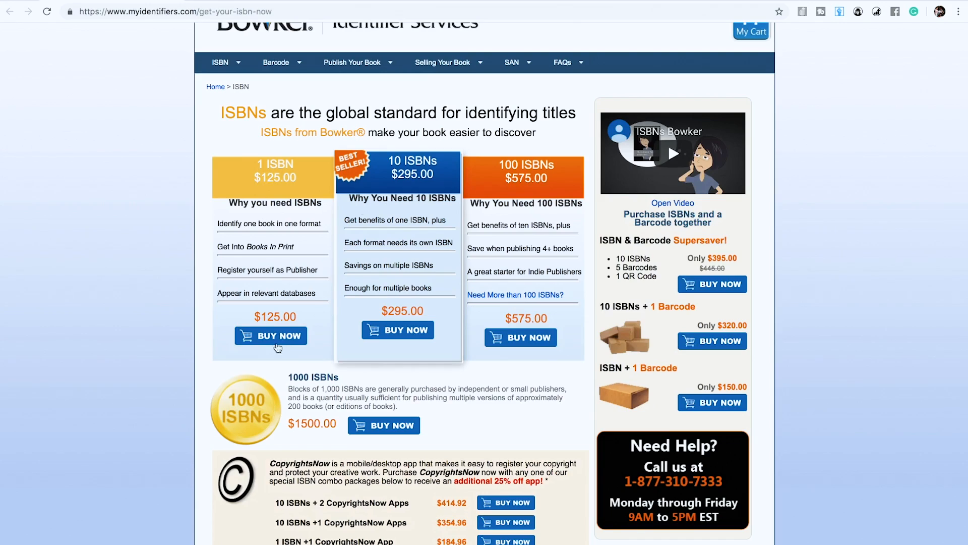
Step: Add the 100-ISBN package ($575) to the Bowker cart and dismiss the Thank You confirmation
scroll(259, 397, up, 1)
scroll(265, 393, down, 3)
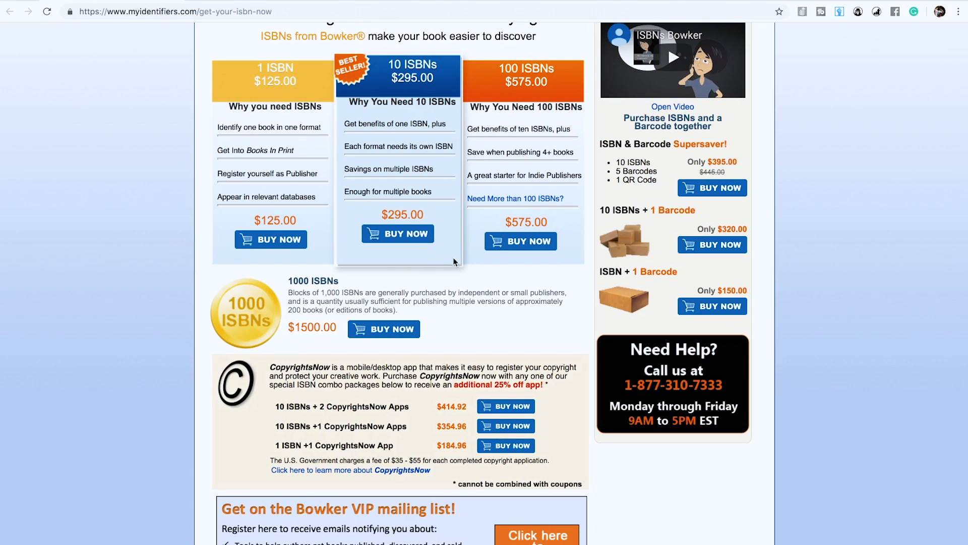
click(529, 242)
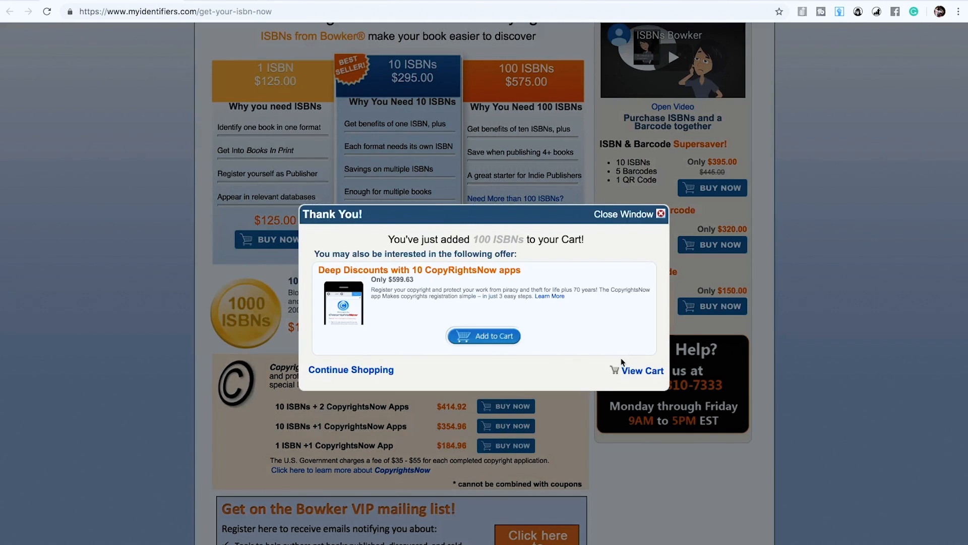
click(660, 214)
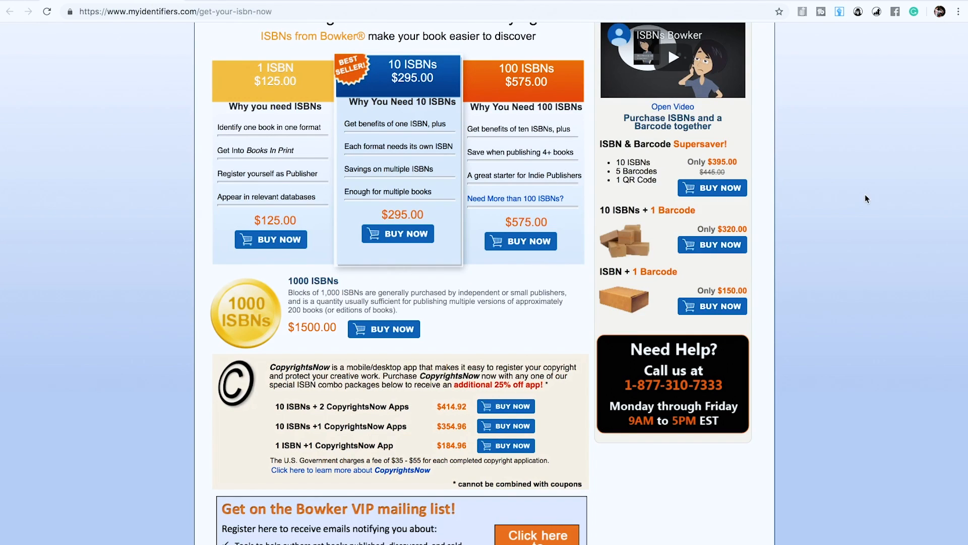
scroll(825, 246, up, 3)
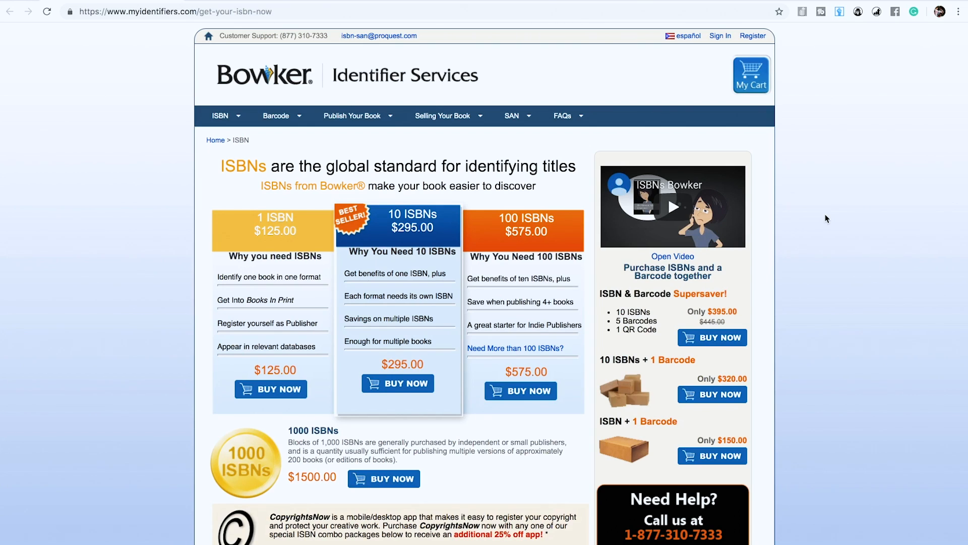
Step: Sign in to Bowker and scroll My Identifiers down to the unassigned ISBNs
click(722, 37)
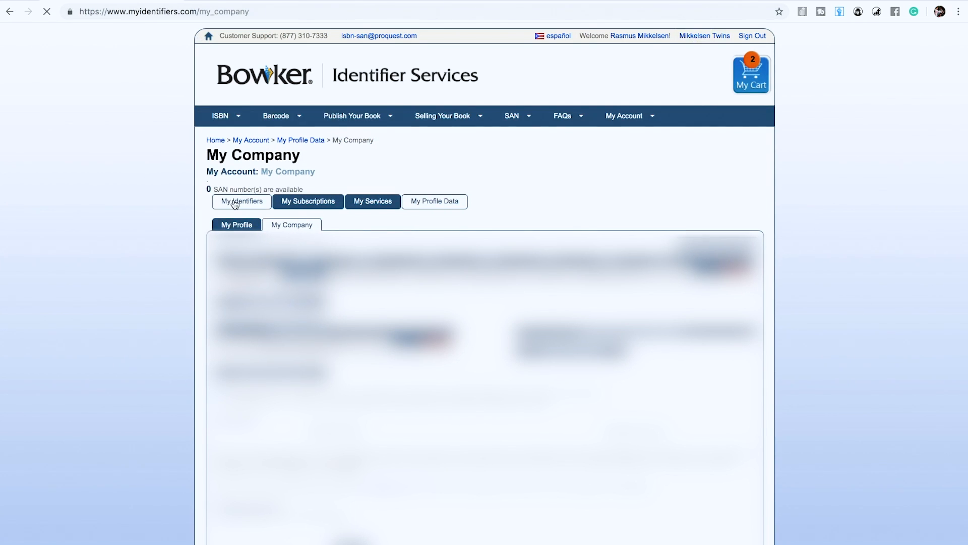
click(235, 202)
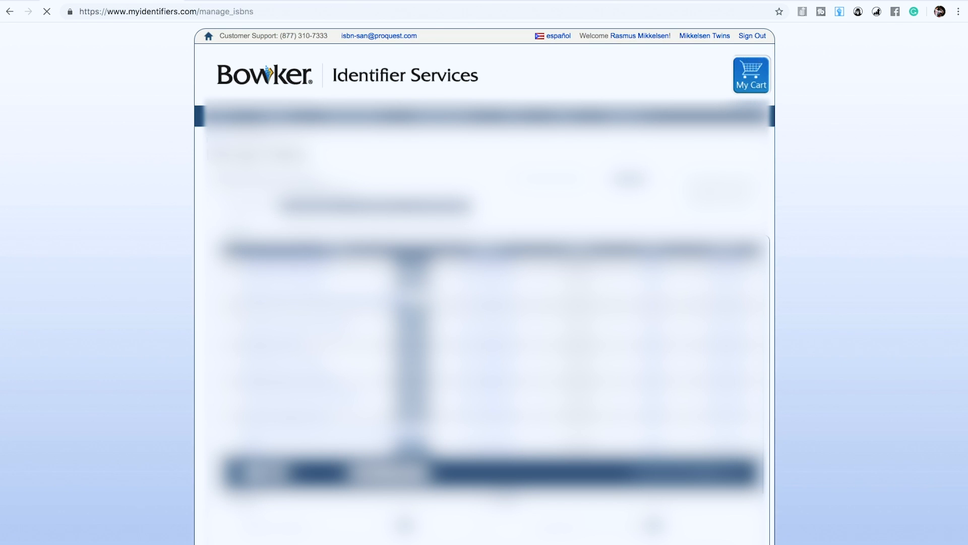
scroll(484, 302, down, 3)
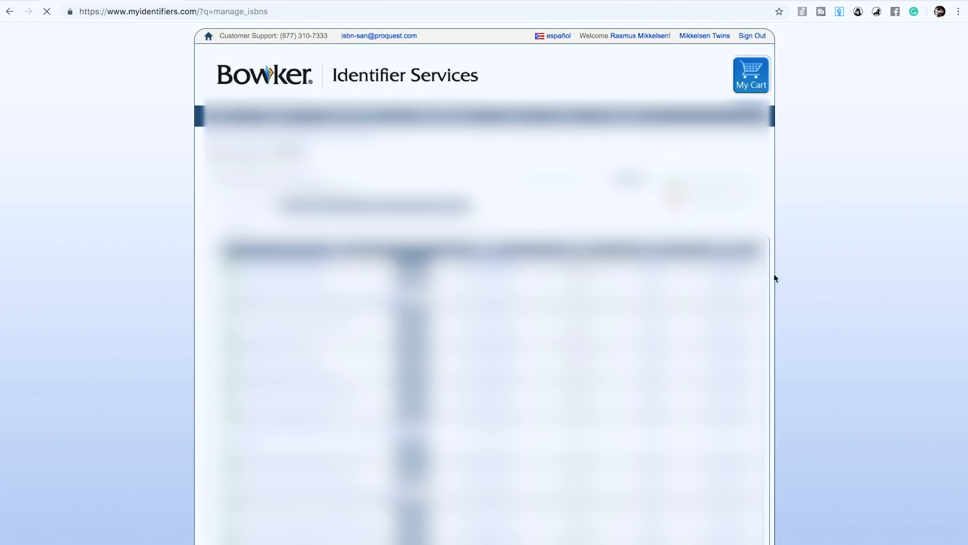
scroll(776, 277, down, 5)
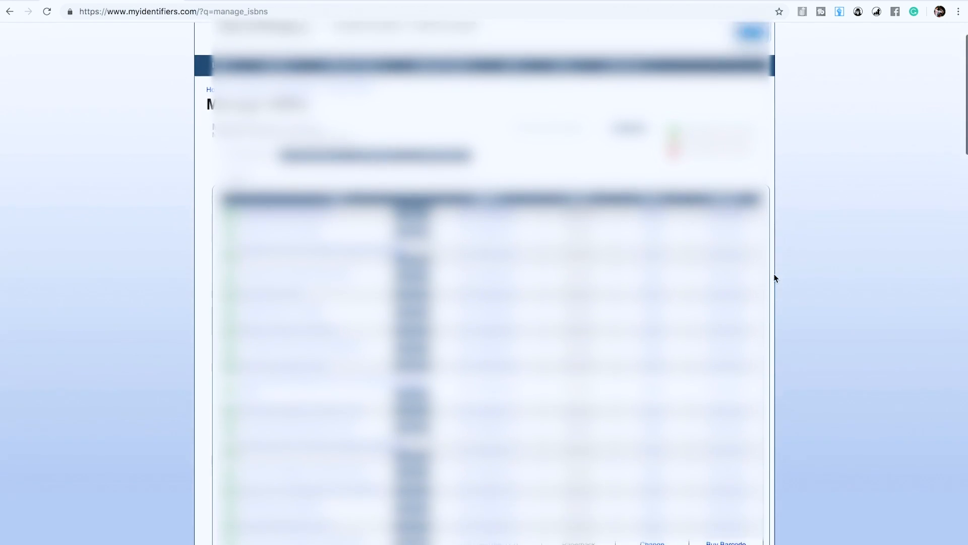
scroll(775, 277, down, 8)
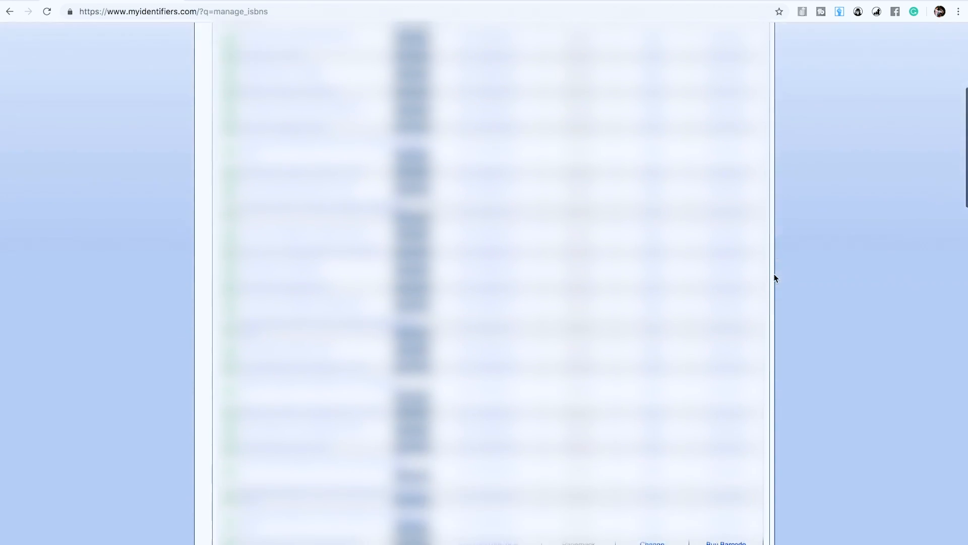
scroll(775, 278, down, 12)
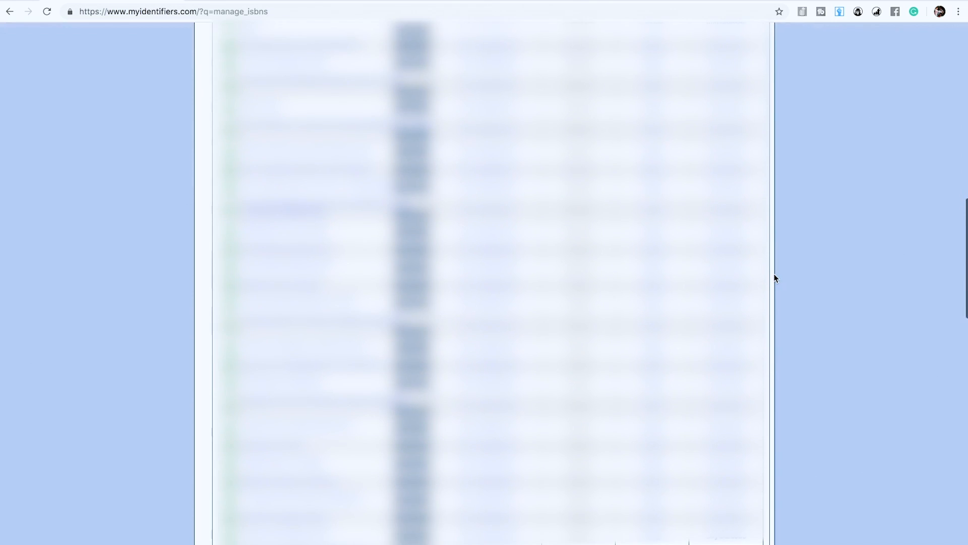
scroll(774, 278, down, 5)
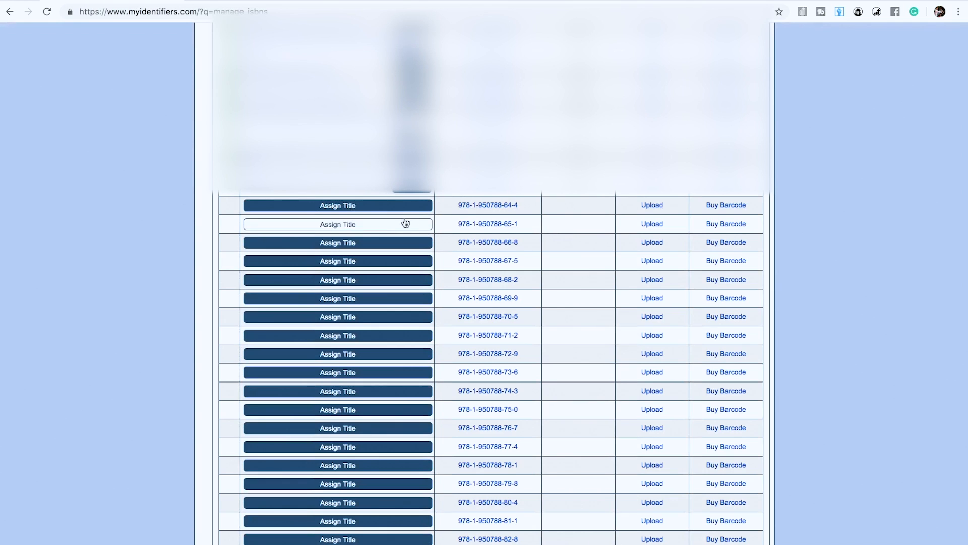
click(348, 208)
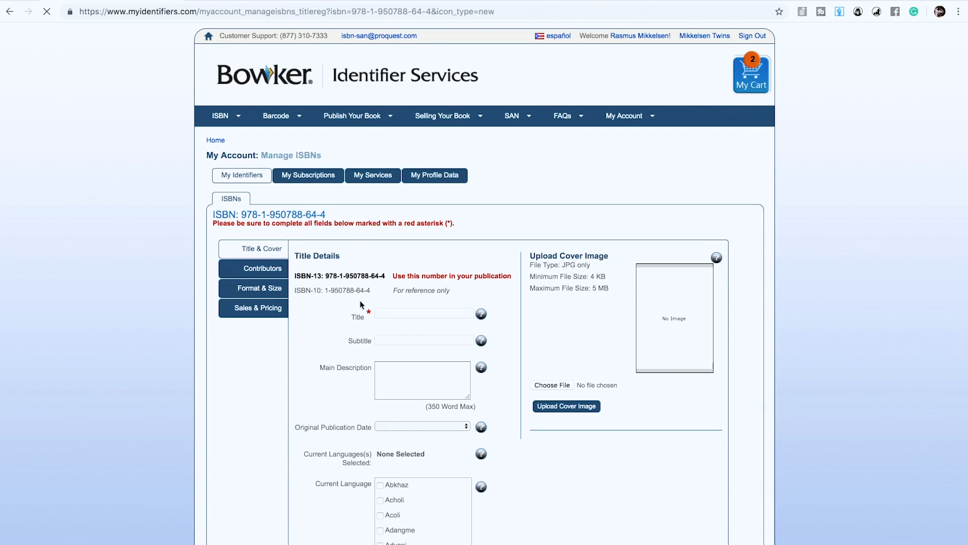
scroll(360, 305, down, 3)
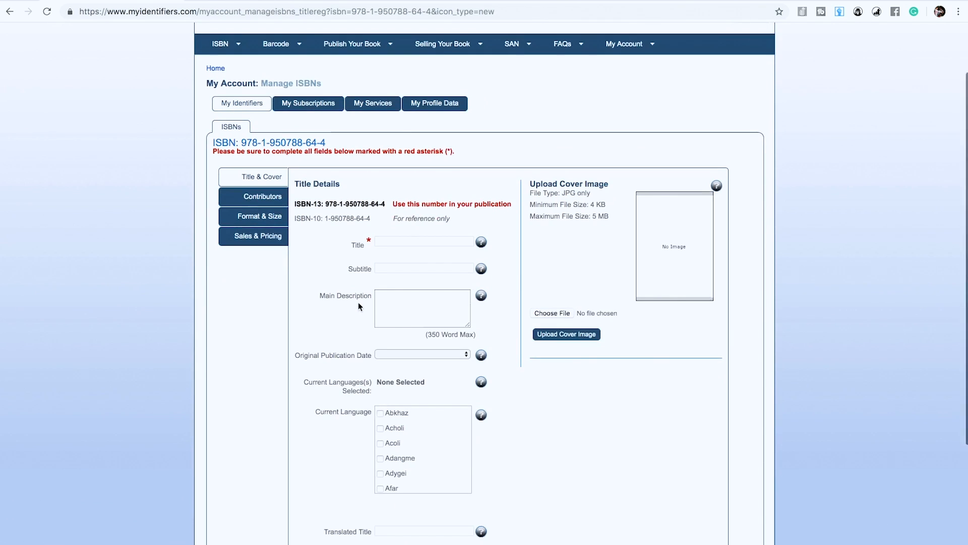
scroll(358, 301, down, 3)
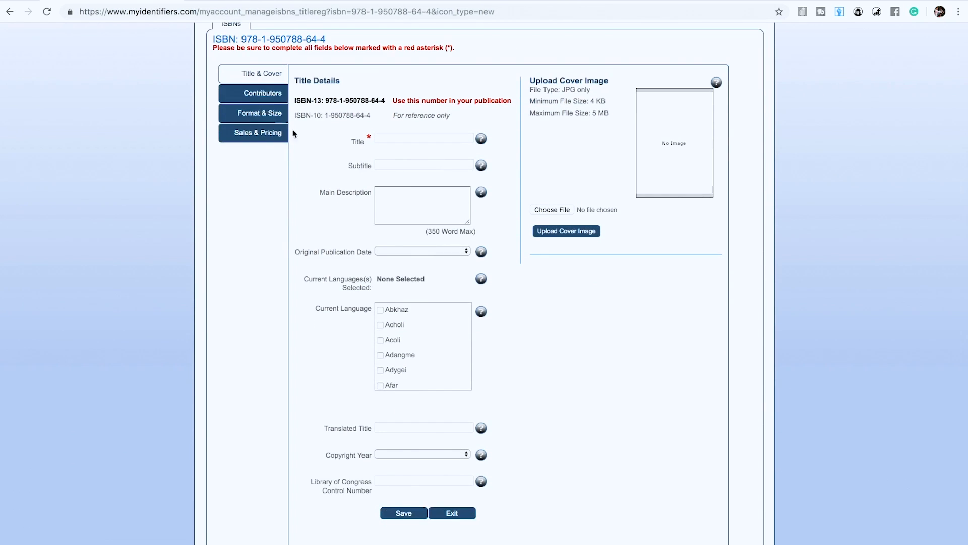
scroll(367, 318, up, 6)
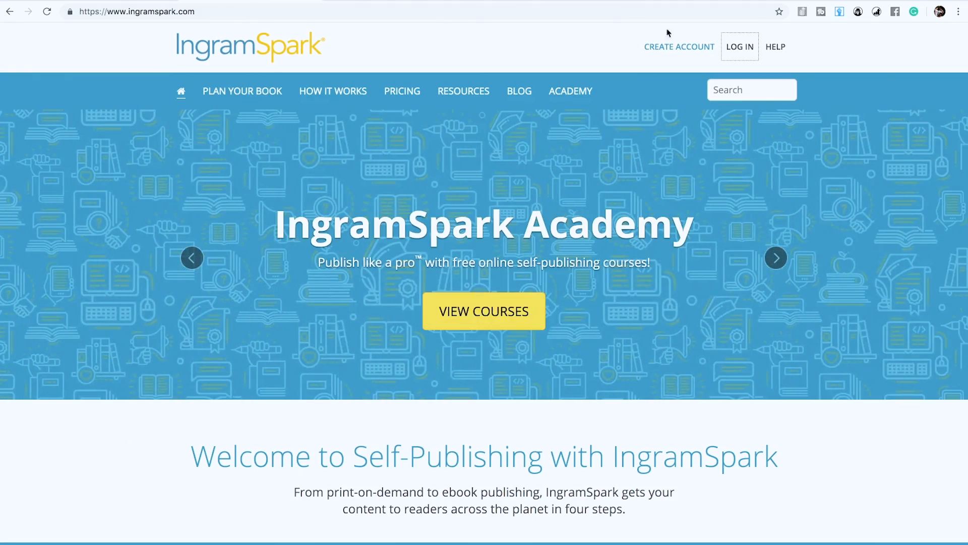
Step: Log in to IngramSpark and scroll through the dashboard's title and unit-sales tables
click(745, 47)
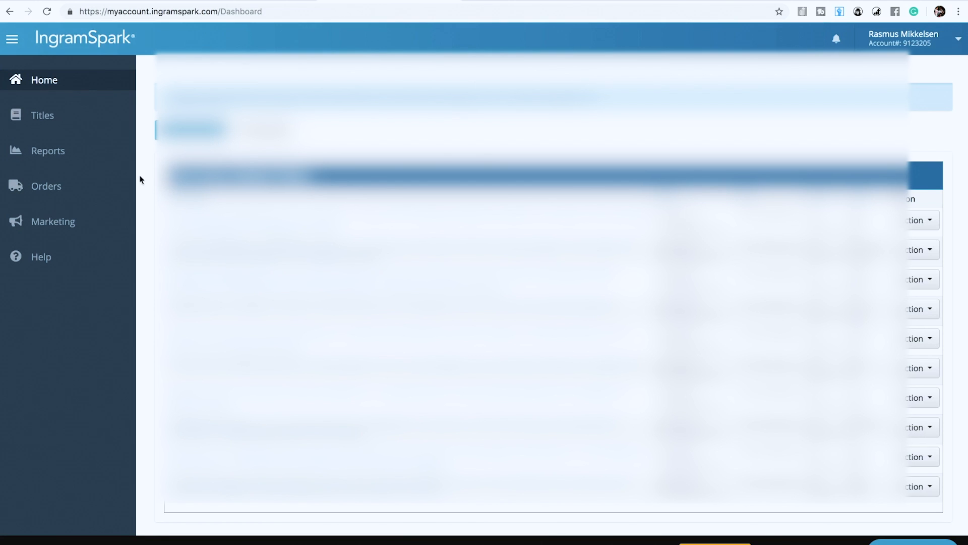
scroll(155, 169, down, 3)
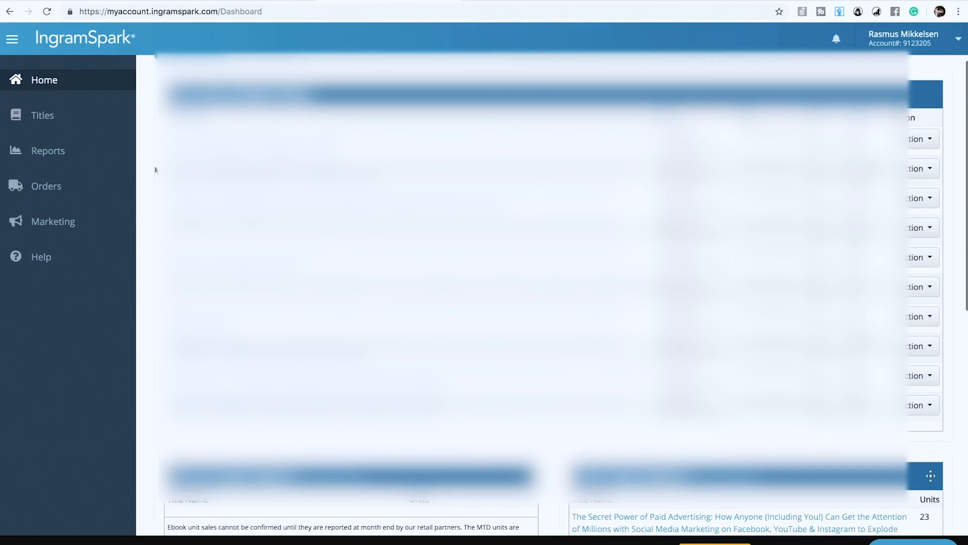
scroll(155, 169, down, 5)
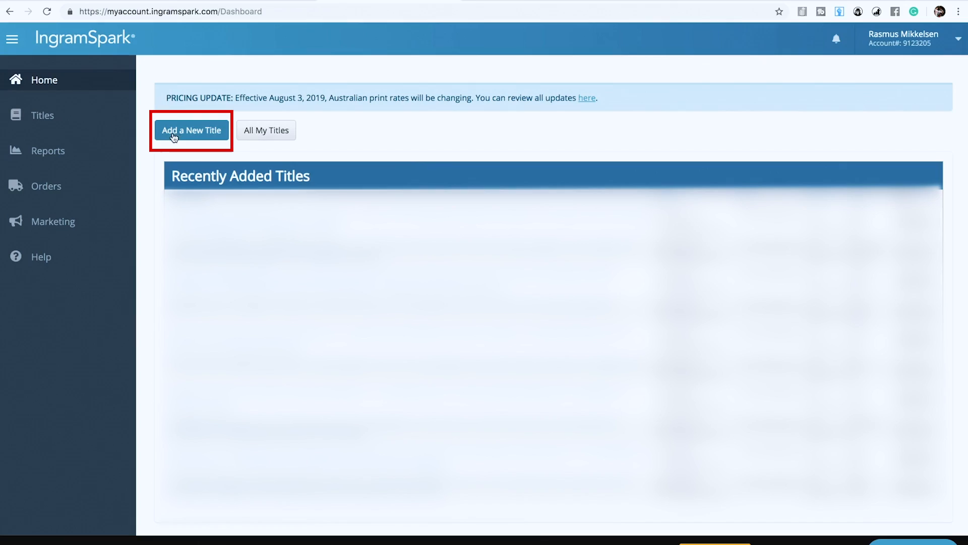
Step: Start a new title with Print as the product type
click(174, 135)
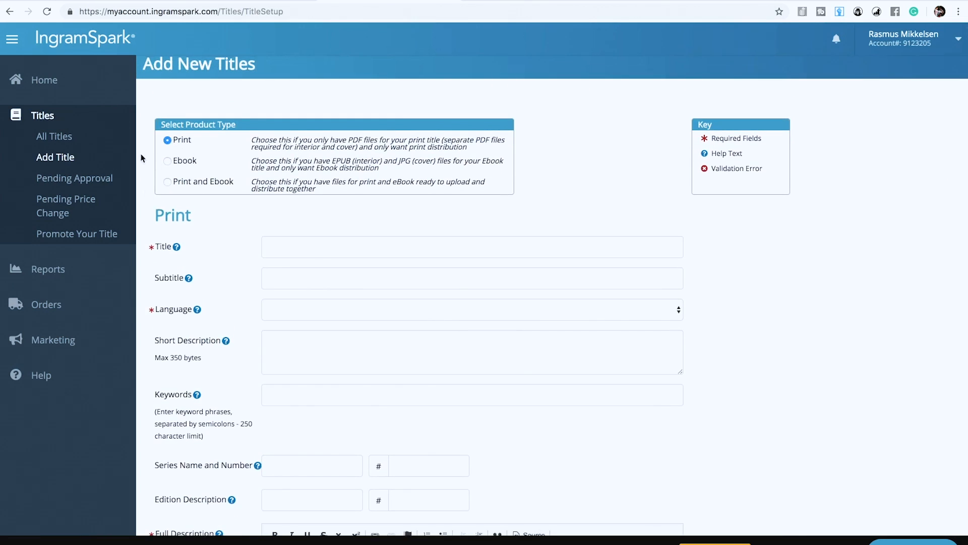
click(167, 161)
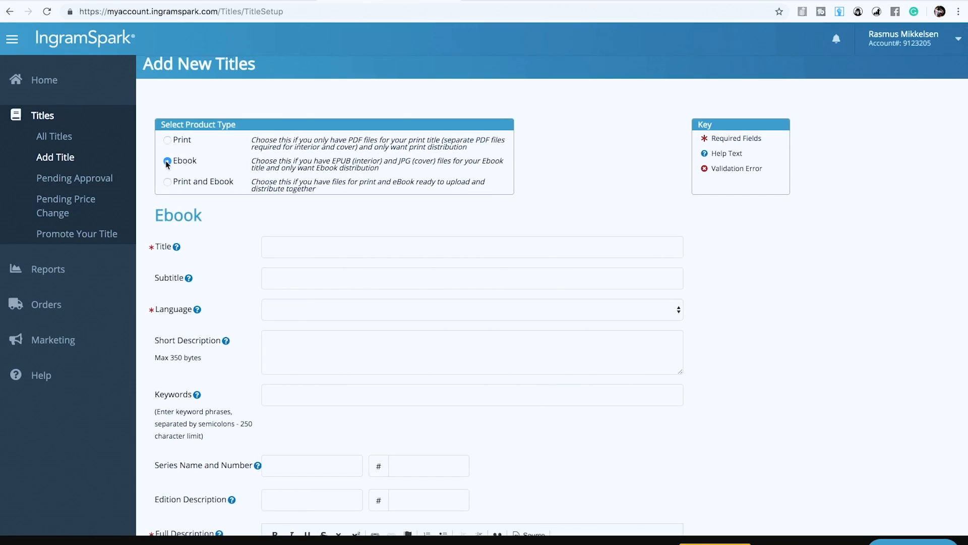
click(167, 140)
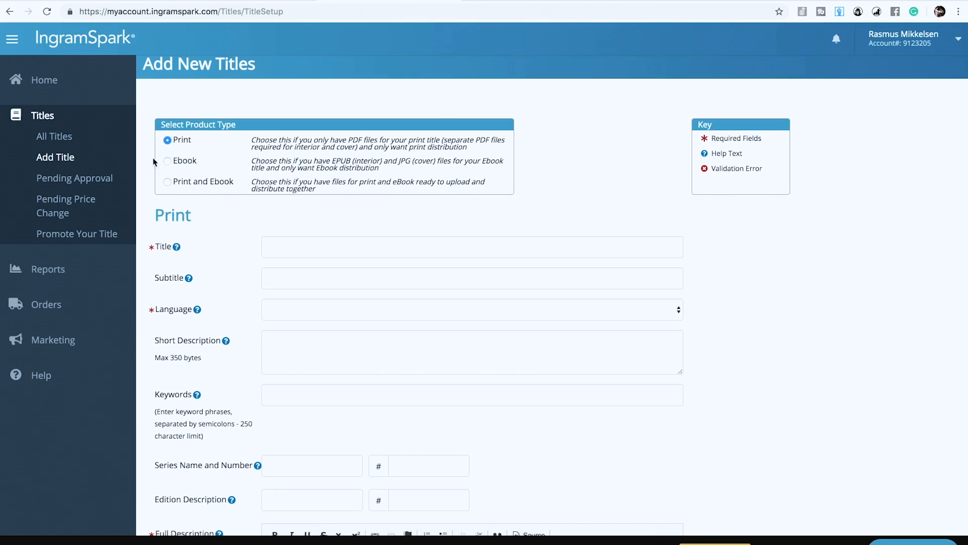
Step: Look over the Title, Short Description and Keywords fields of the new print title
scroll(830, 234, down, 2)
click(348, 137)
scroll(388, 197, down, 2)
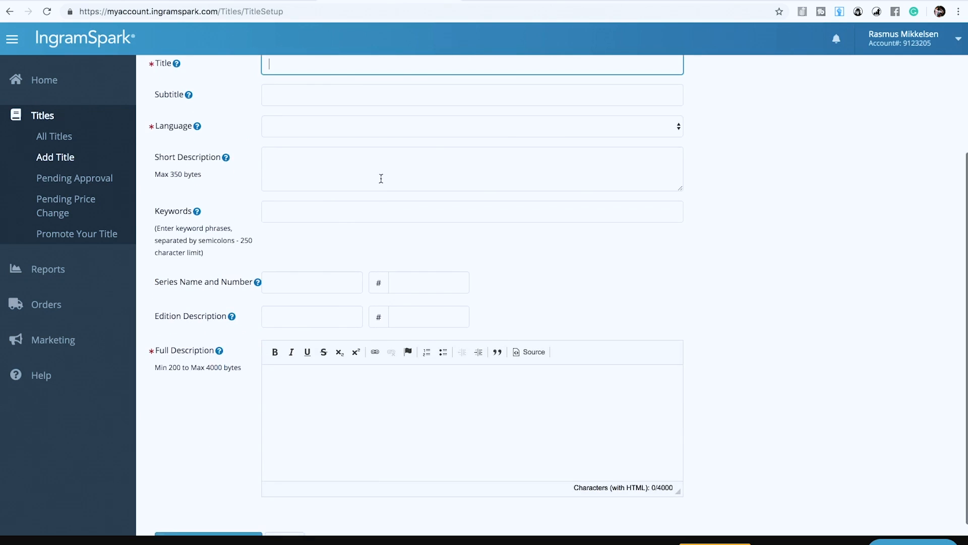
click(378, 175)
click(399, 222)
click(812, 251)
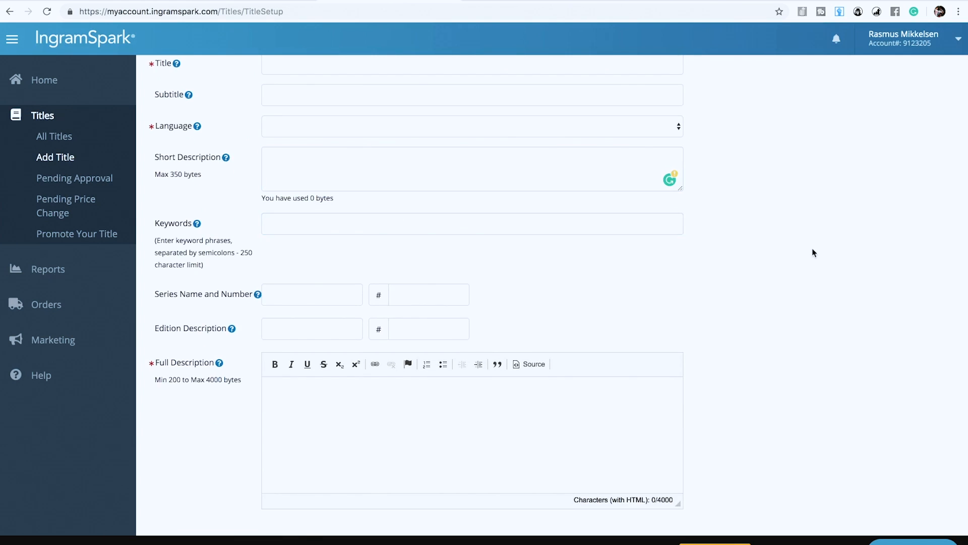
scroll(812, 251, down, 2)
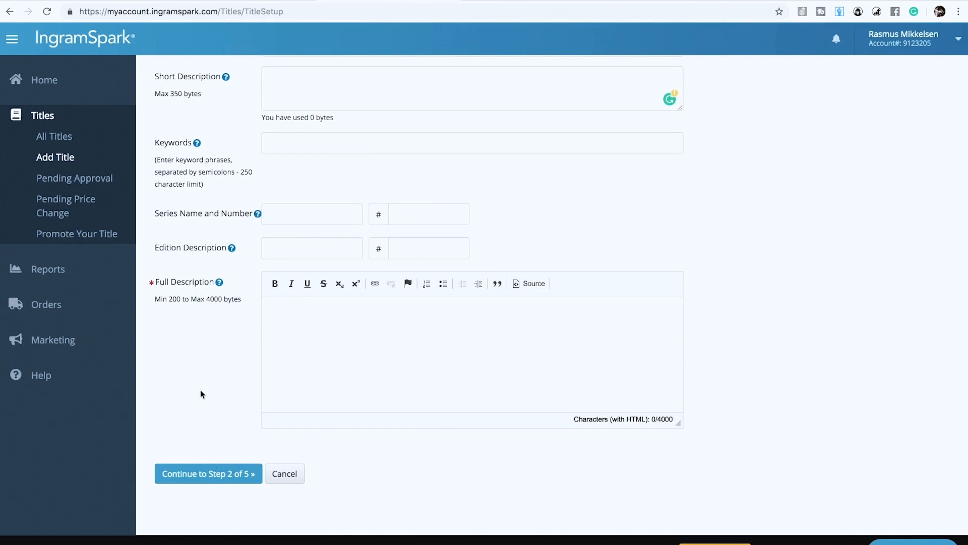
scroll(186, 370, up, 5)
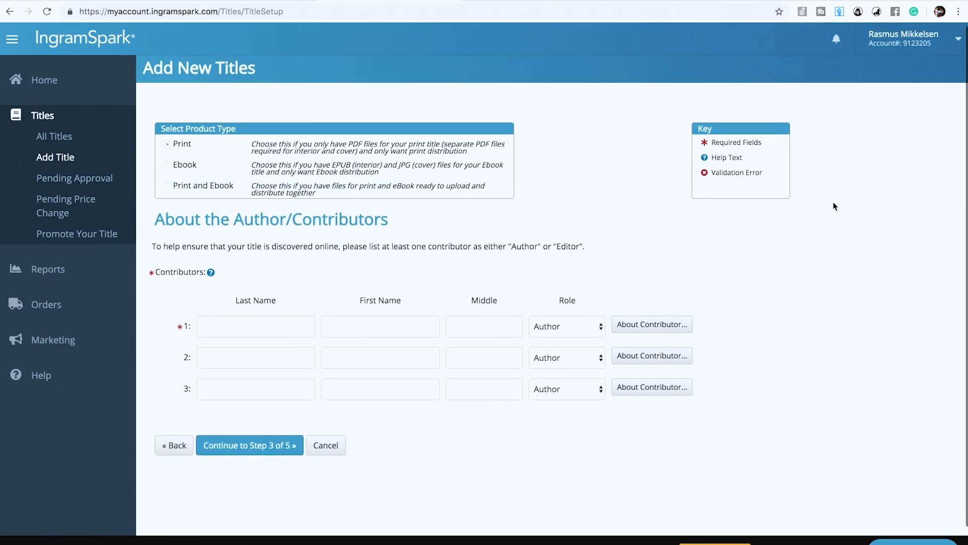
Step: Enter the first contributor's last name and first name
click(261, 319)
click(831, 291)
scroll(831, 292, down, 1)
click(233, 286)
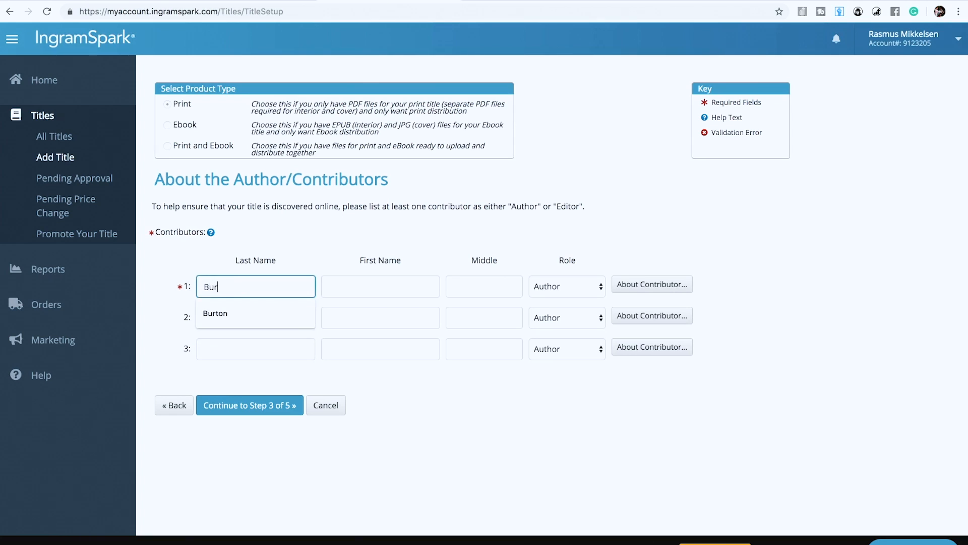
click(380, 286)
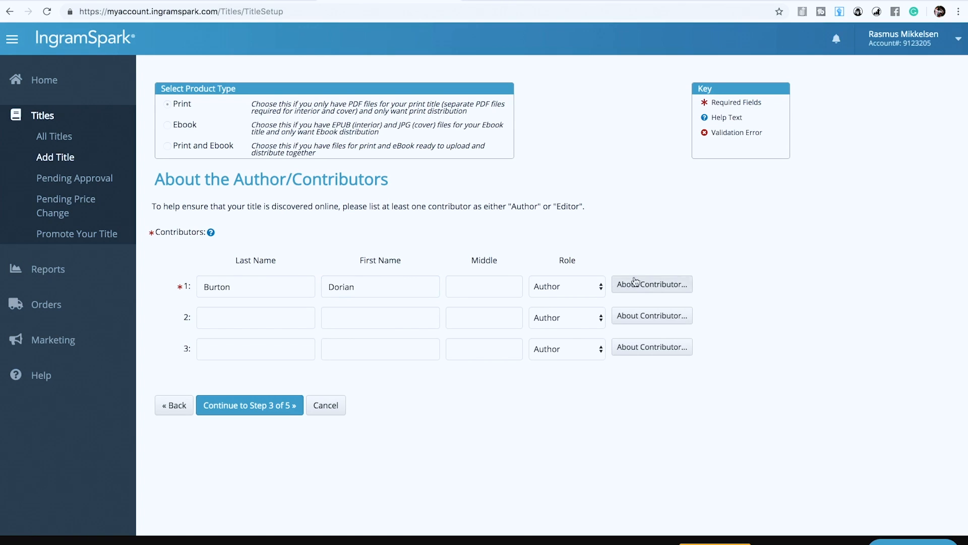
Step: Keep Author as the contributor's role and continue to step 3, Categorize Your Book
click(541, 287)
click(760, 271)
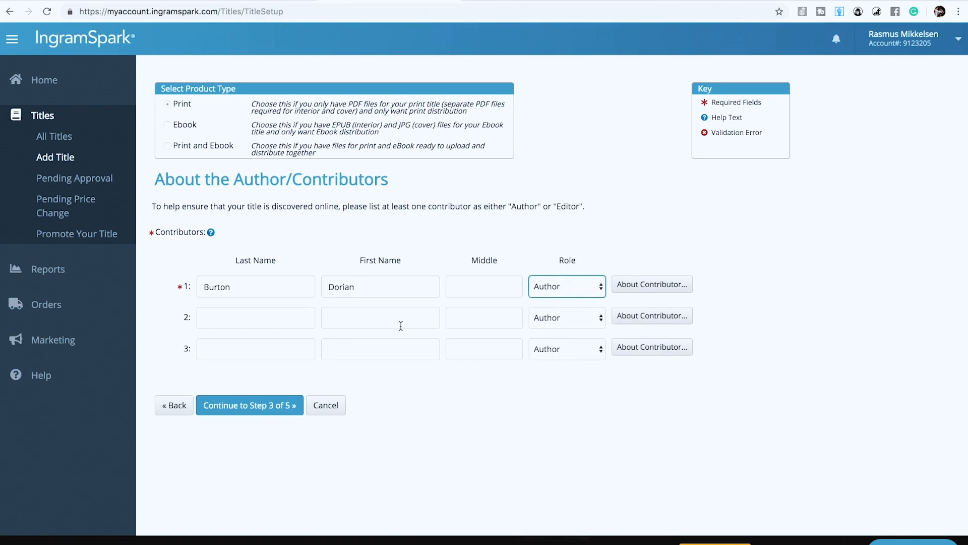
click(259, 407)
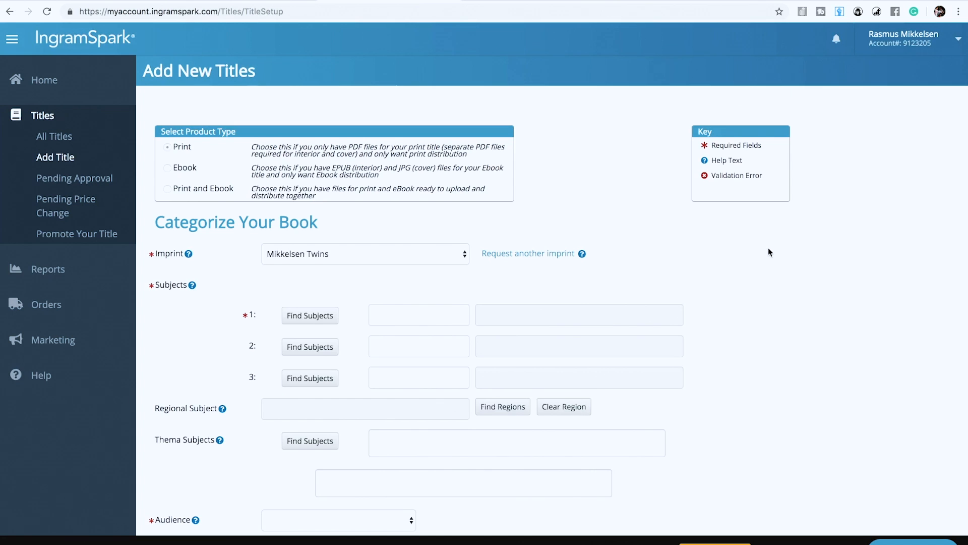
Step: Search the BISAC Subject Lookup for subject 1 using 'puppy training'
scroll(769, 252, down, 1)
scroll(779, 267, down, 1)
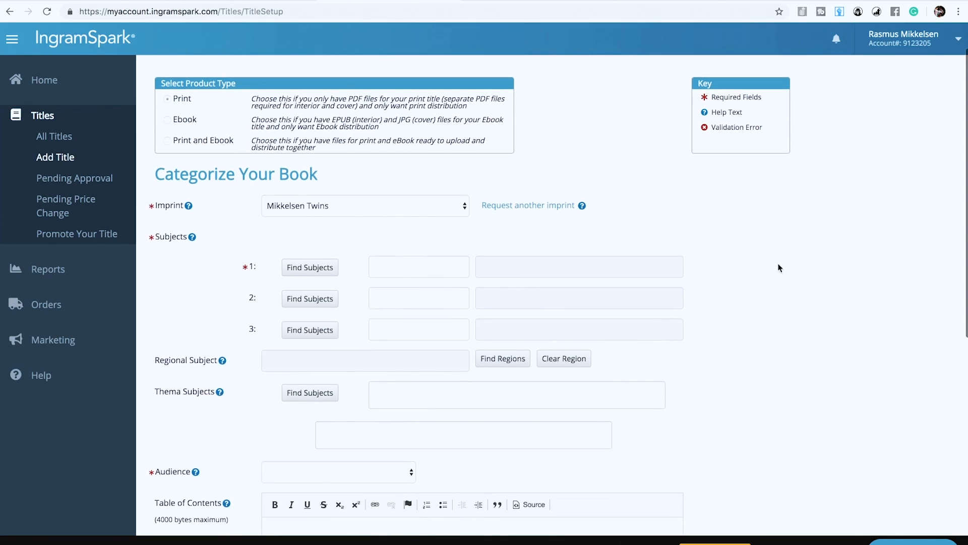
scroll(780, 267, down, 2)
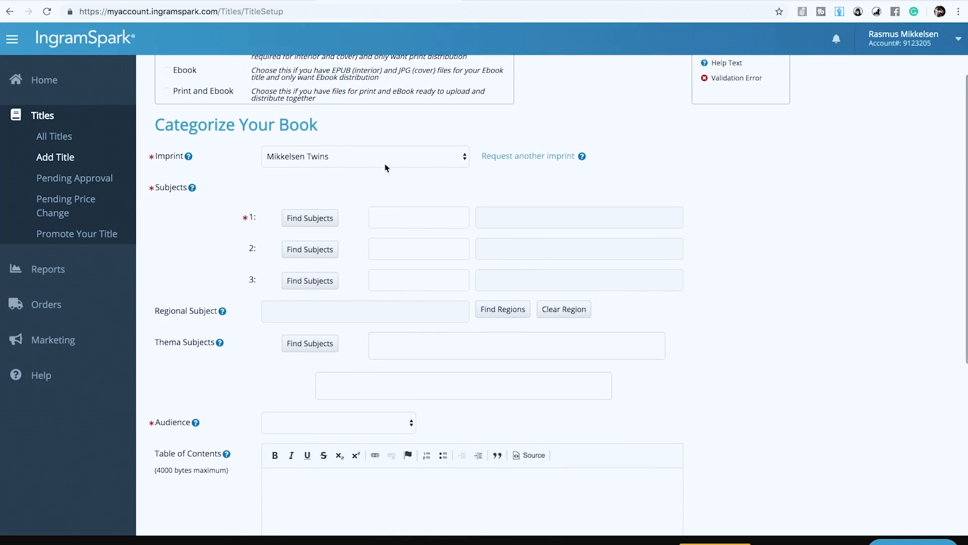
scroll(451, 166, up, 1)
scroll(386, 186, down, 2)
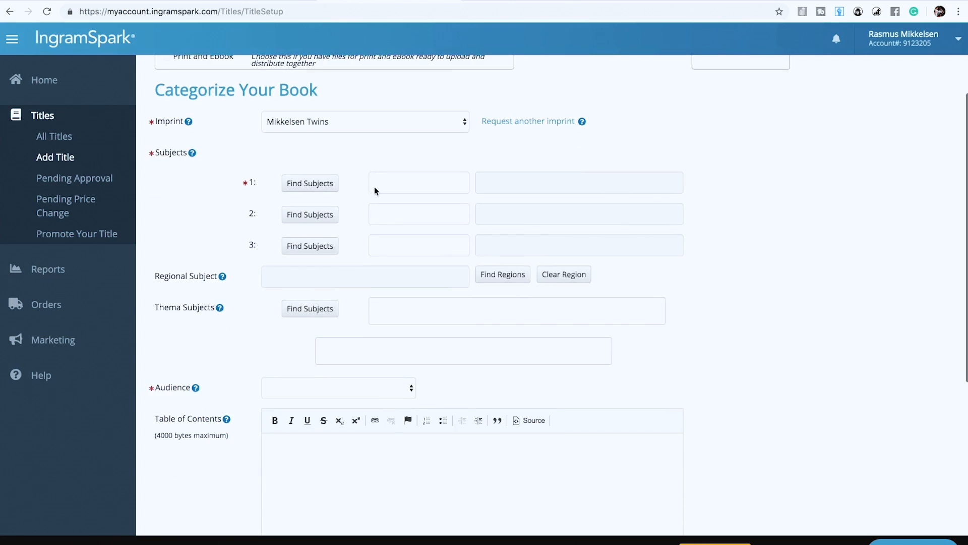
click(308, 183)
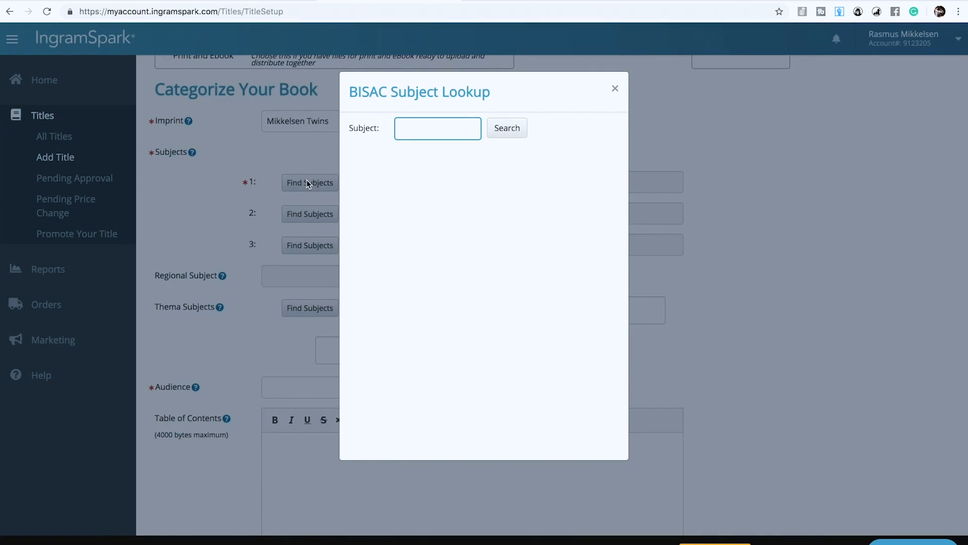
text(puppy training)
click(502, 129)
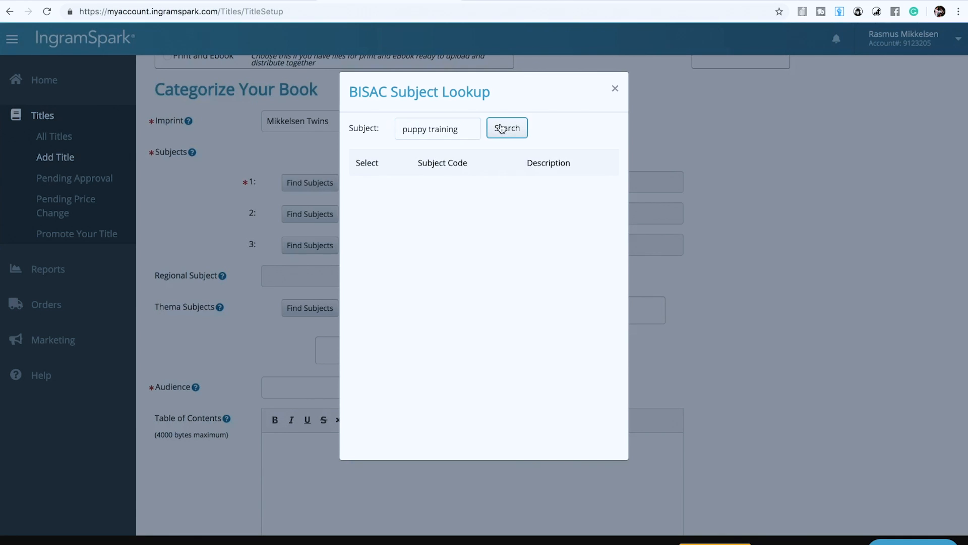
Step: Pick PET004000 PETS / Dogs / General from the results as subject 1
click(409, 129)
double_click(411, 130)
scroll(468, 202, down, 2)
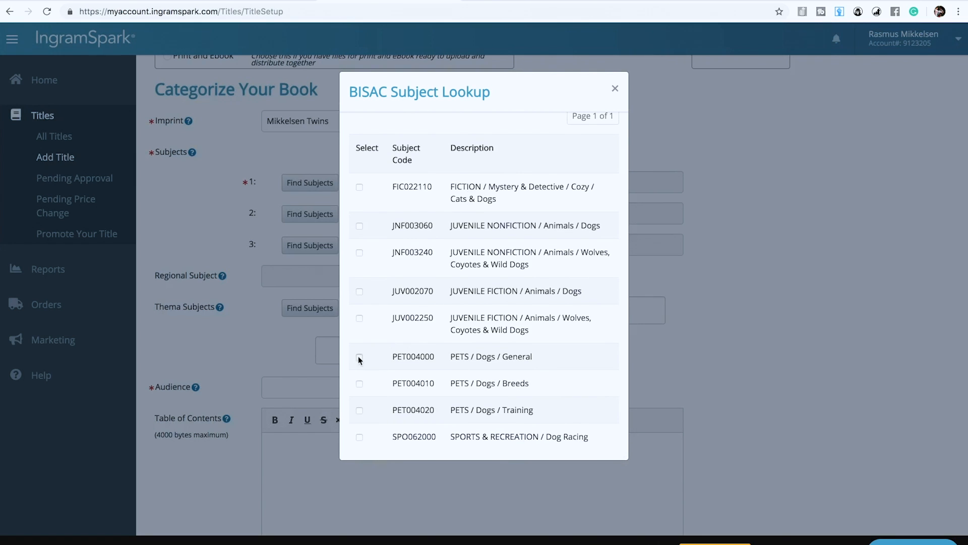
click(359, 356)
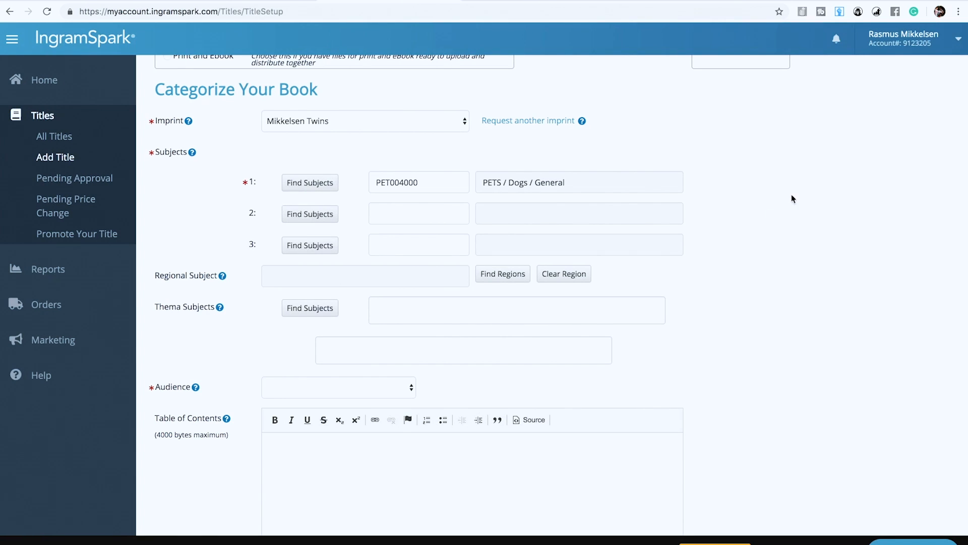
Step: Set the Audience dropdown to Trade/General (Adult)
scroll(309, 190, down, 5)
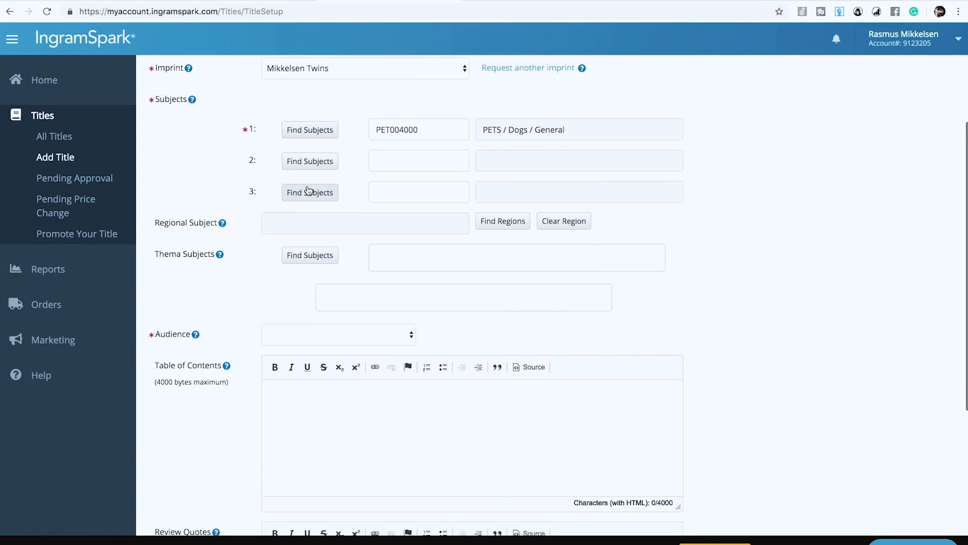
scroll(309, 191, down, 3)
click(325, 209)
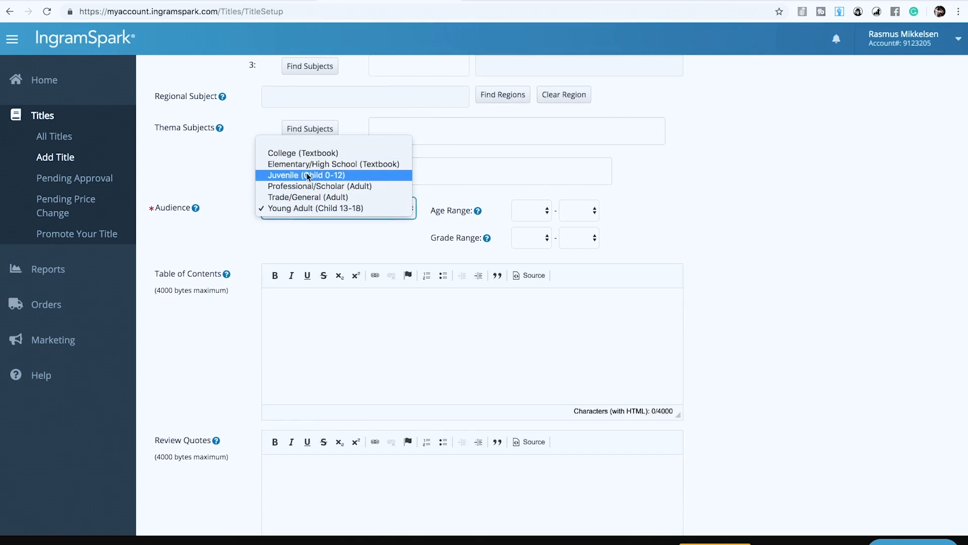
click(310, 197)
Step: Continue to step 4, Print Format
scroll(837, 316, up, 12)
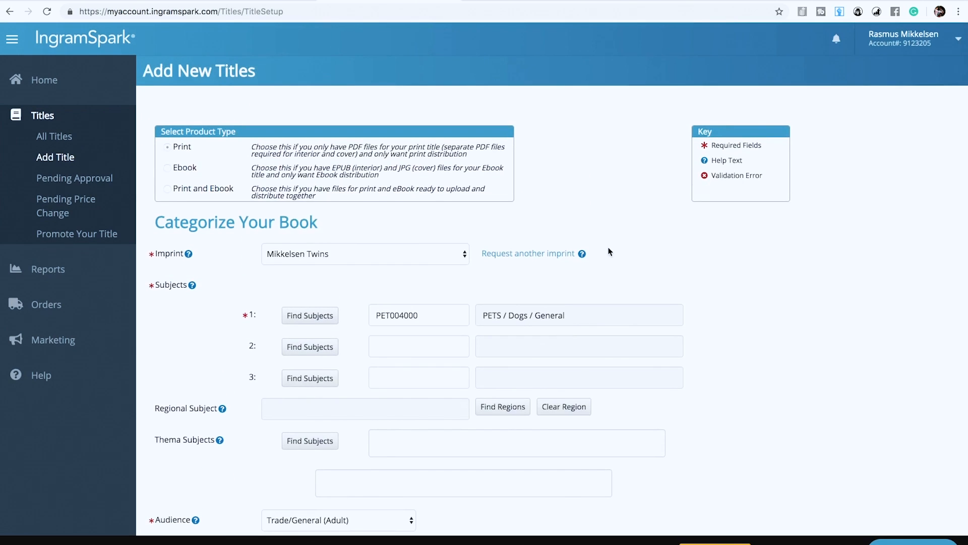
scroll(609, 251, down, 3)
scroll(223, 334, down, 6)
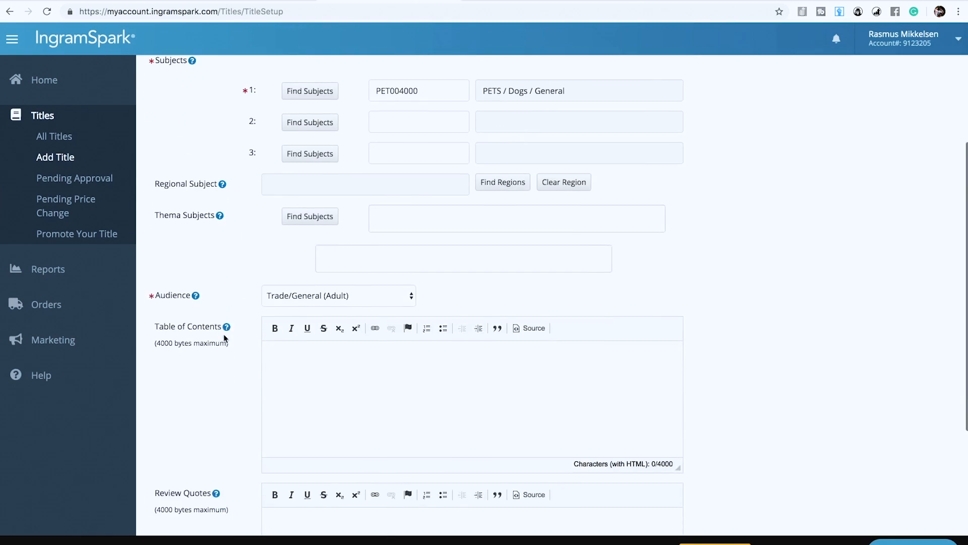
click(292, 298)
scroll(207, 303, down, 4)
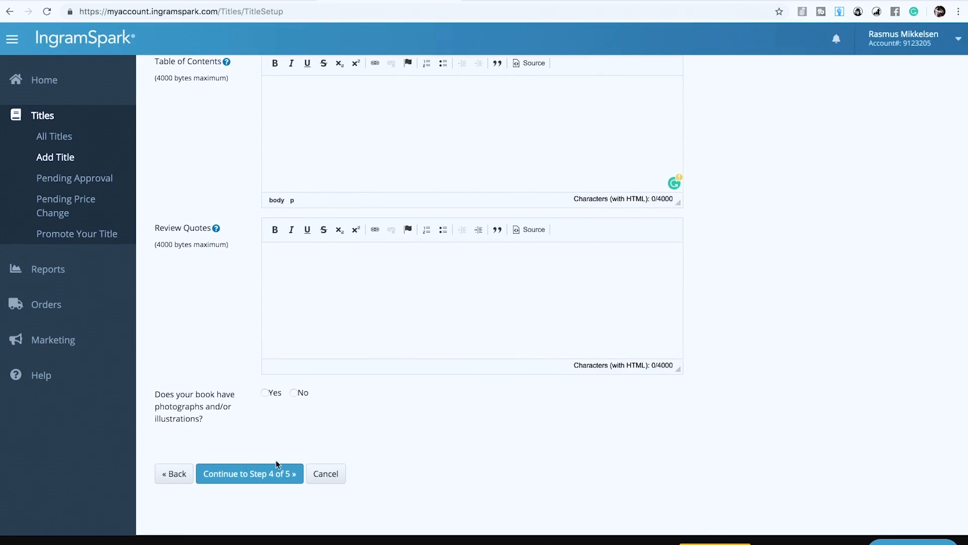
click(241, 474)
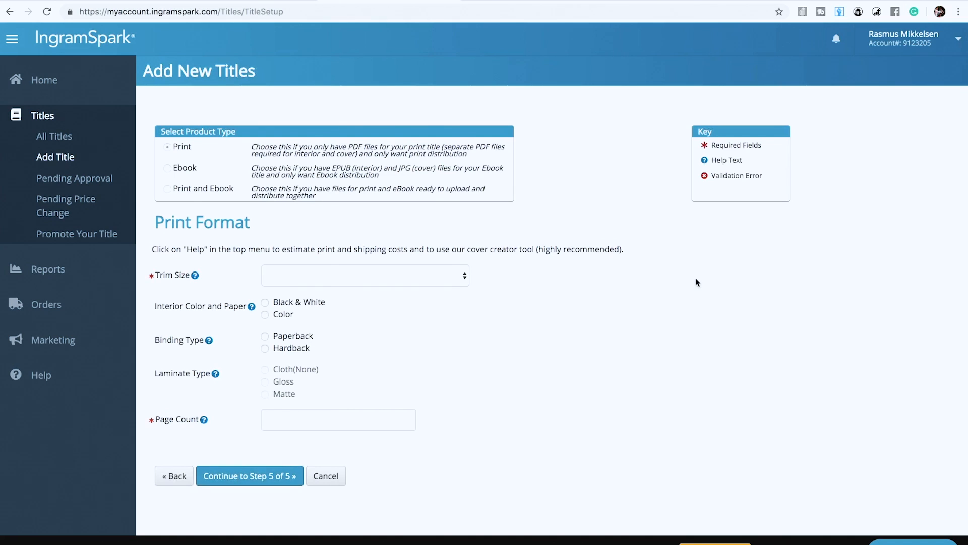
Step: Choose 5 x 8 in trim, black & white interior, perfect-bound paperback, matte cover, 120 pages
scroll(504, 252, down, 1)
click(420, 226)
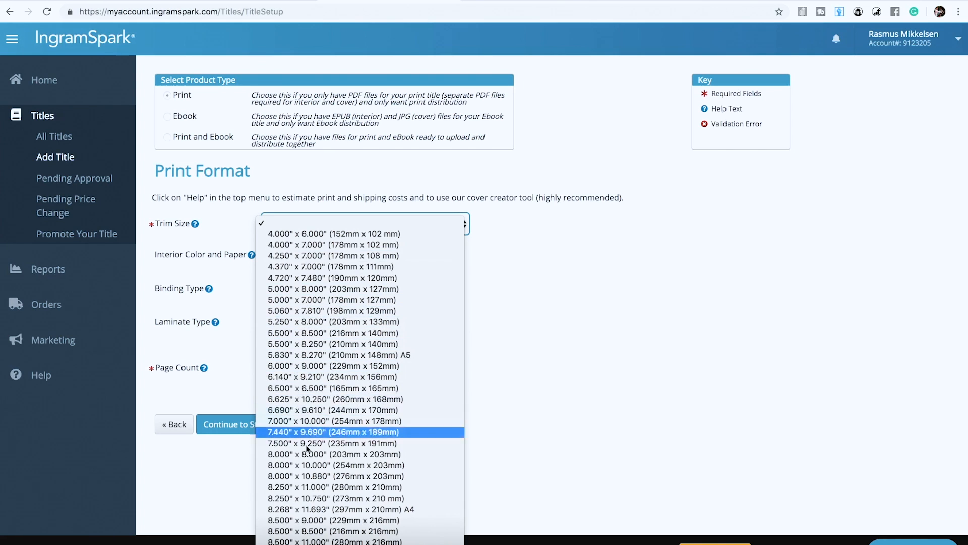
click(312, 289)
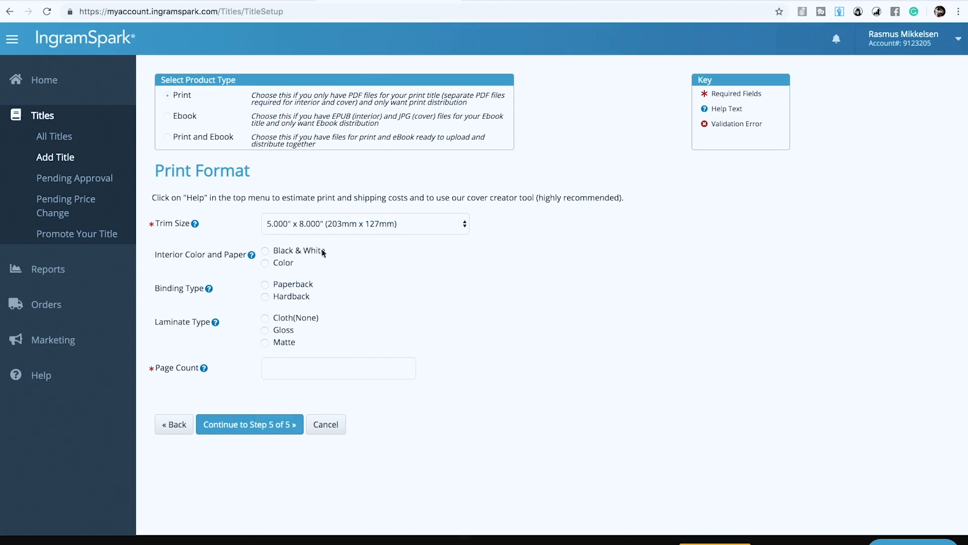
click(265, 251)
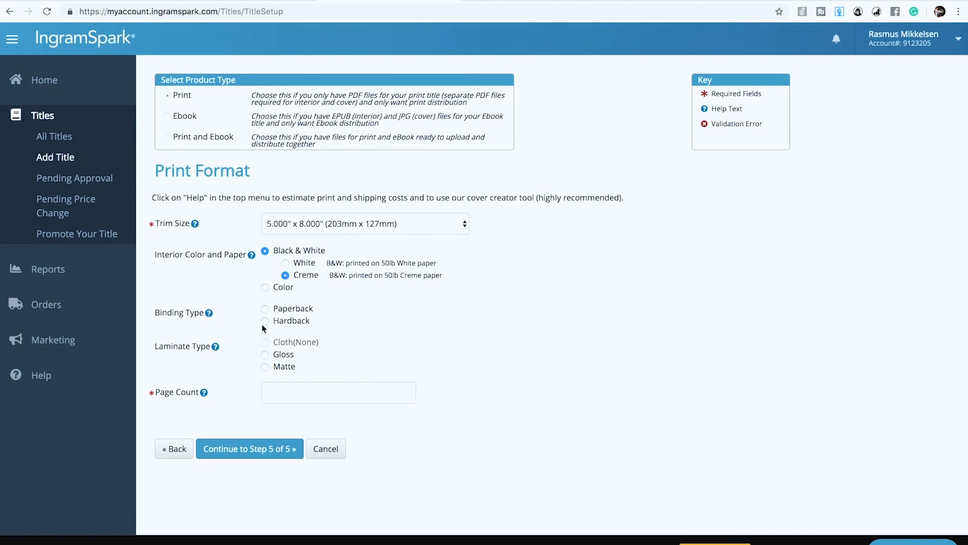
click(264, 309)
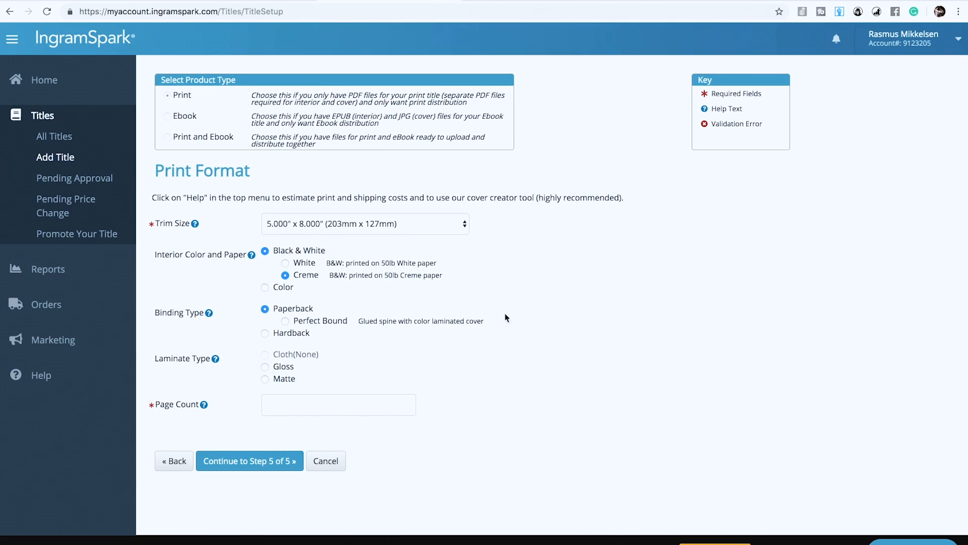
click(286, 322)
click(266, 378)
click(291, 409)
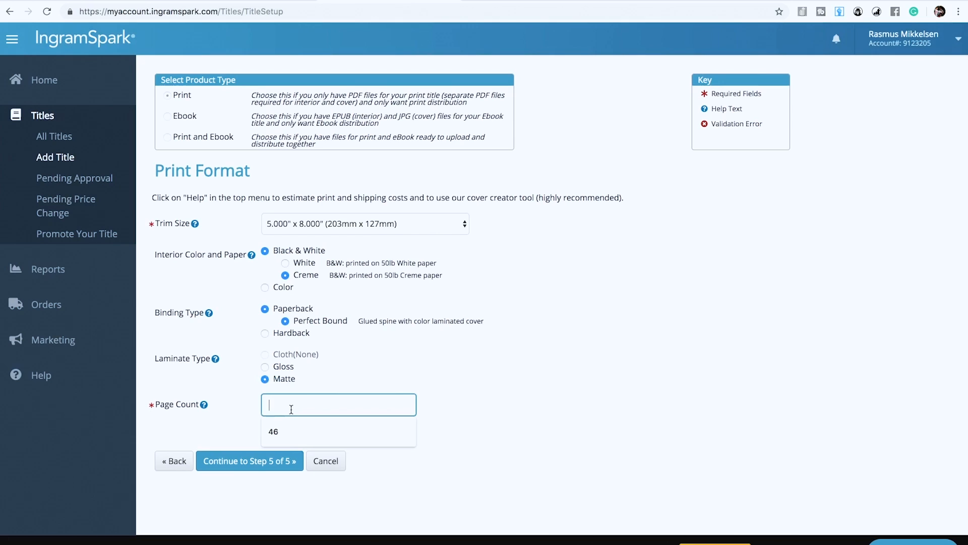
text(120)
click(267, 463)
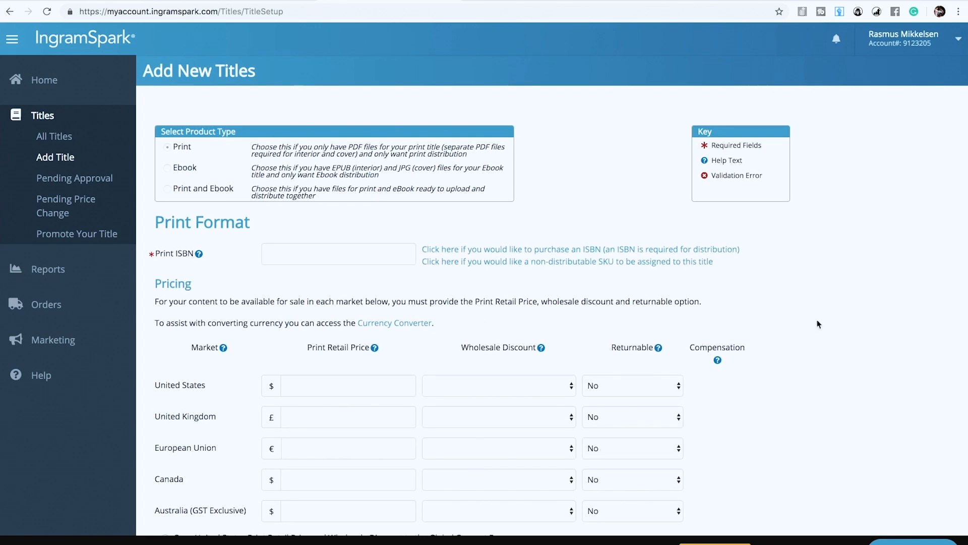
scroll(848, 201, down, 2)
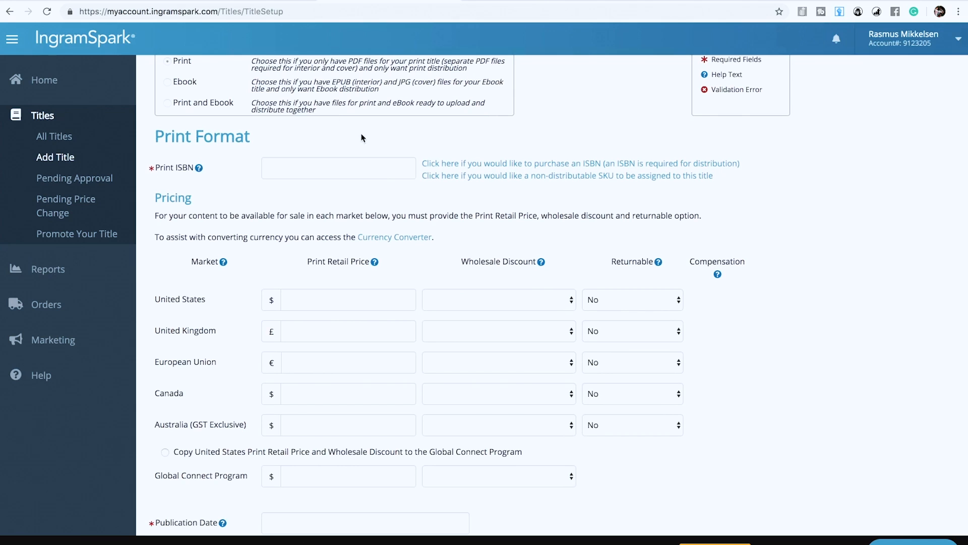
click(127, 1)
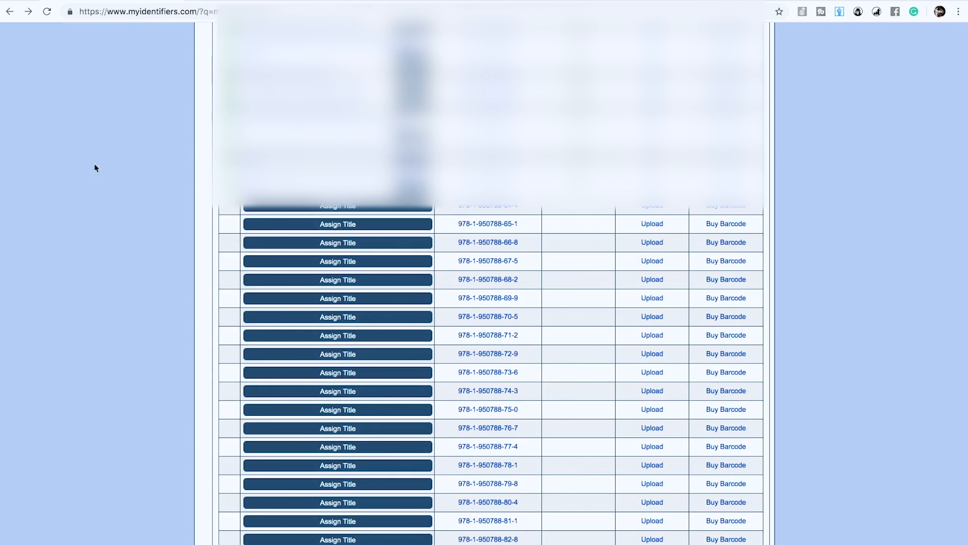
scroll(71, 192, up, 1)
drag(521, 223, 444, 225)
key(super+c)
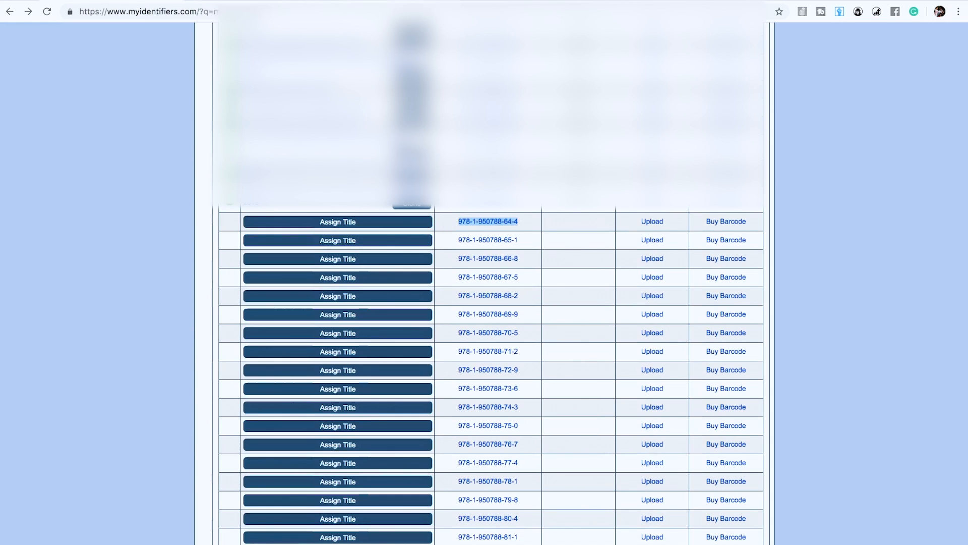
key(ctrl+shift+Tab)
click(294, 166)
key(super+v)
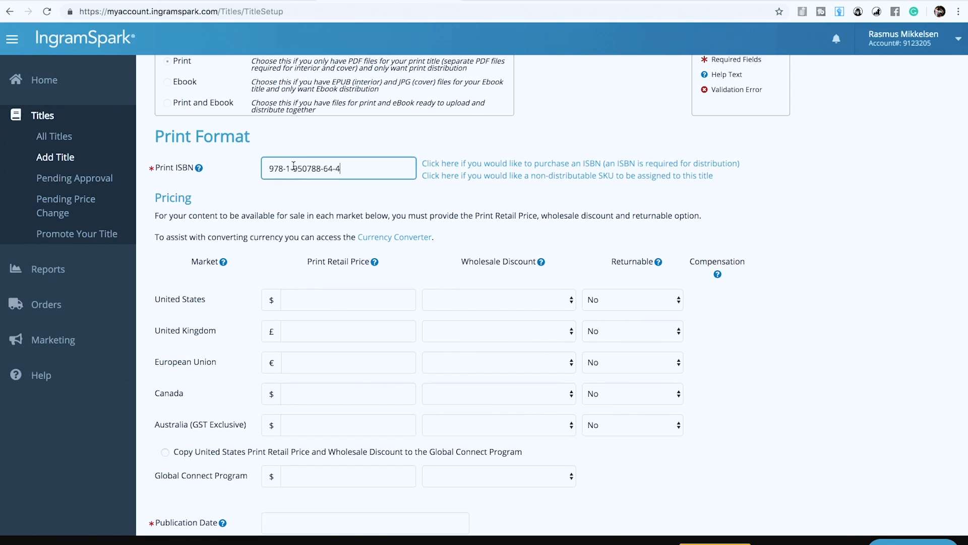
click(845, 182)
scroll(845, 182, down, 3)
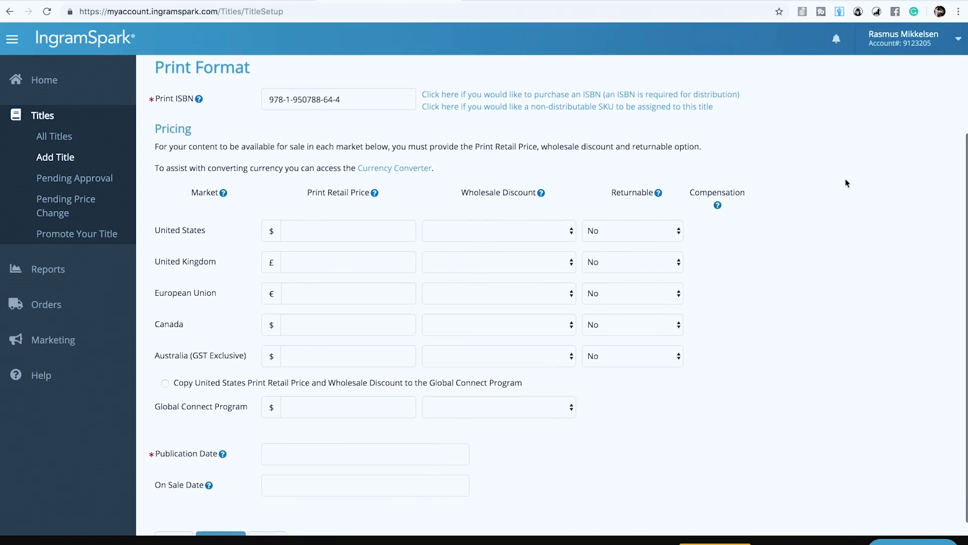